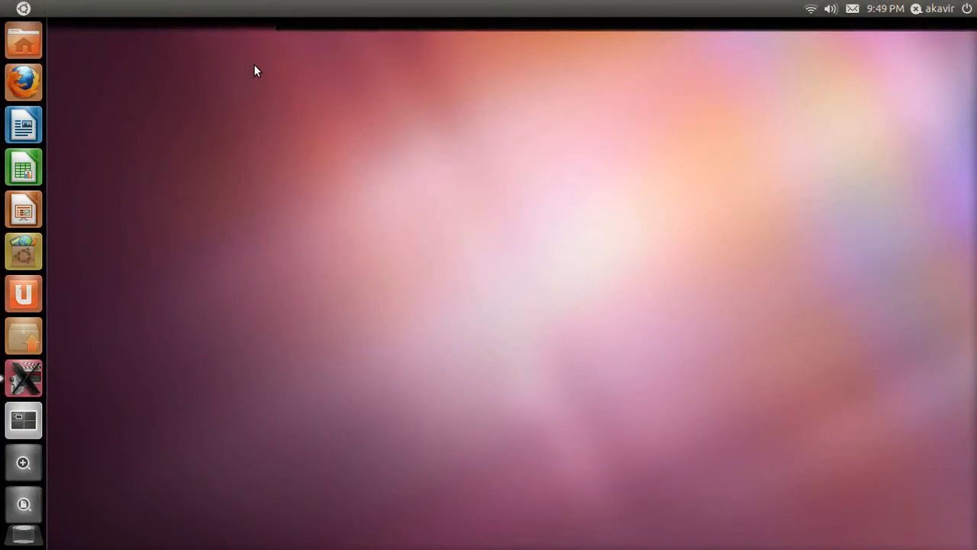
Step: Search the Dash for firefox and clear the search text
{"action": "left_click", "coordinate": [23, 9]}
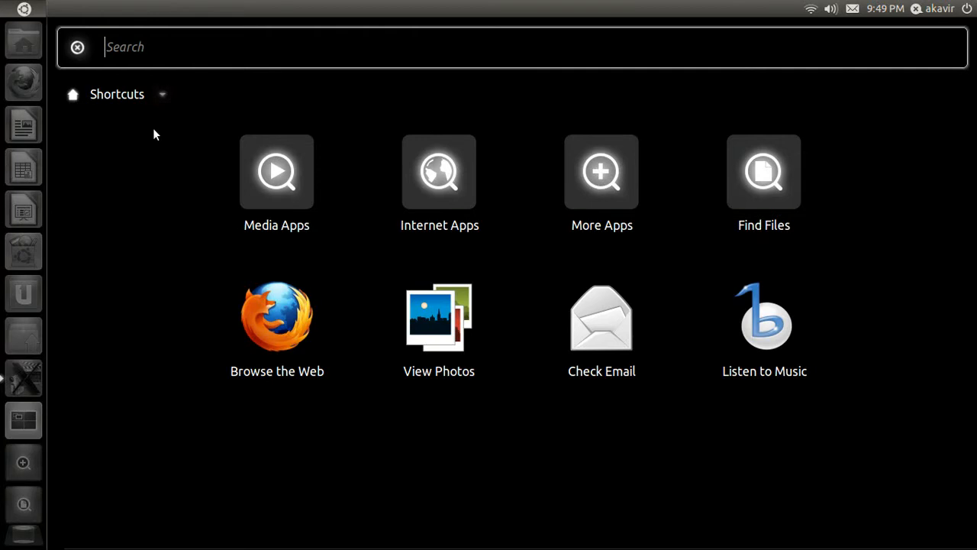
{"action": "type", "text": "firefox"}
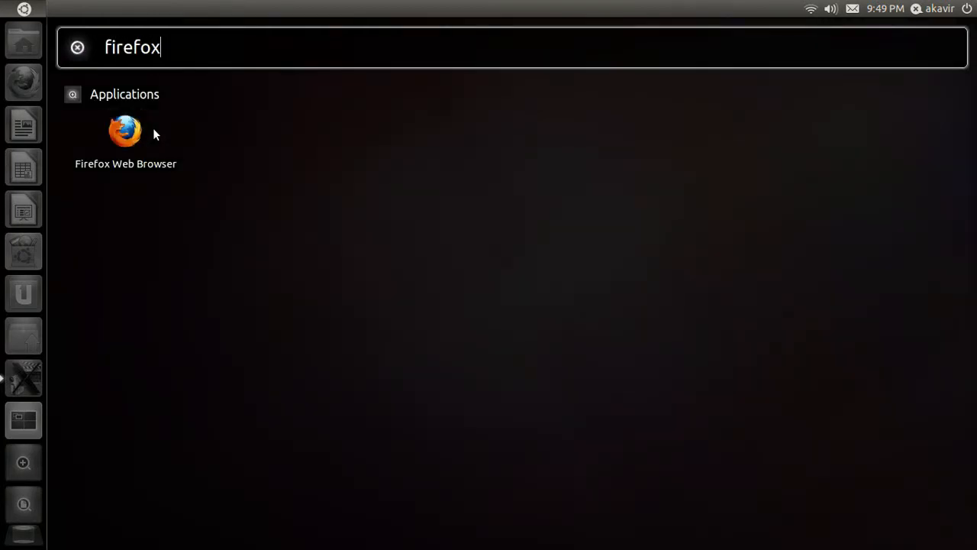
{"action": "key", "text": "BackSpace"}
{"action": "key", "text": "BackSpace"}
{"action": "key", "text": "BackSpace"}
{"action": "key", "text": "BackSpace"}
{"action": "key", "text": "BackSpace"}
{"action": "key", "text": "BackSpace"}
{"action": "key", "text": "BackSpace"}
Step: Search the Dash for control to open System Settings, look through the Control Center categories and close it
{"action": "type", "text": "control"}
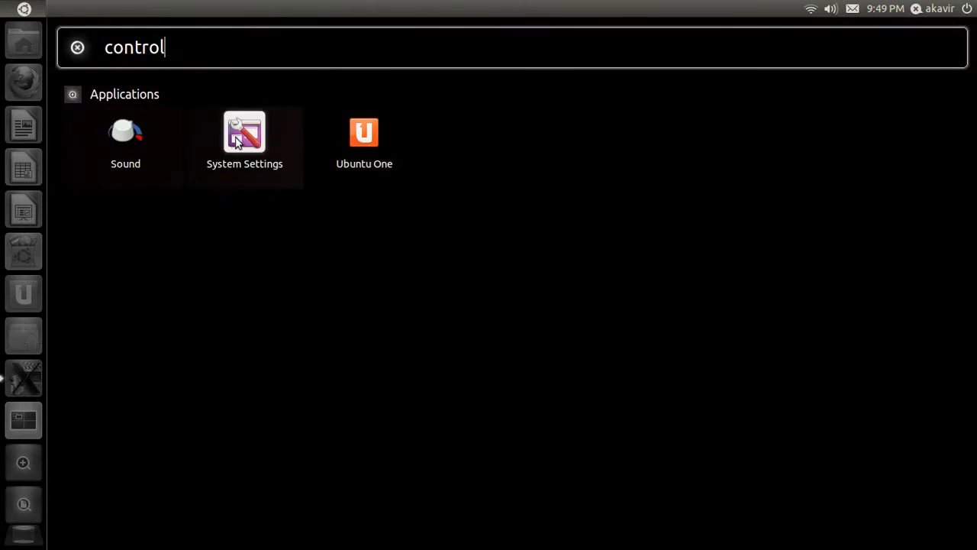
{"action": "left_click", "coordinate": [241, 136]}
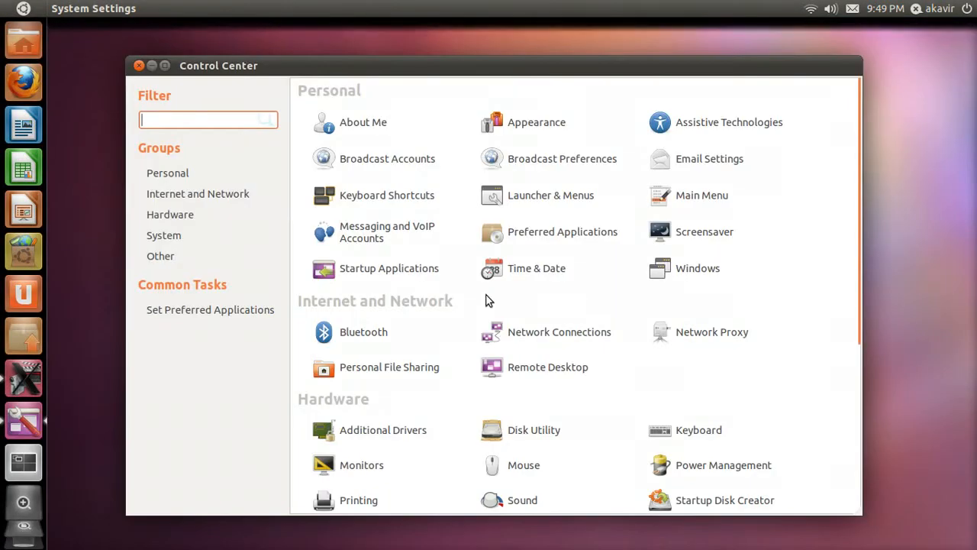
{"action": "scroll", "coordinate": [486, 300], "scroll_direction": "down", "scroll_amount": 5}
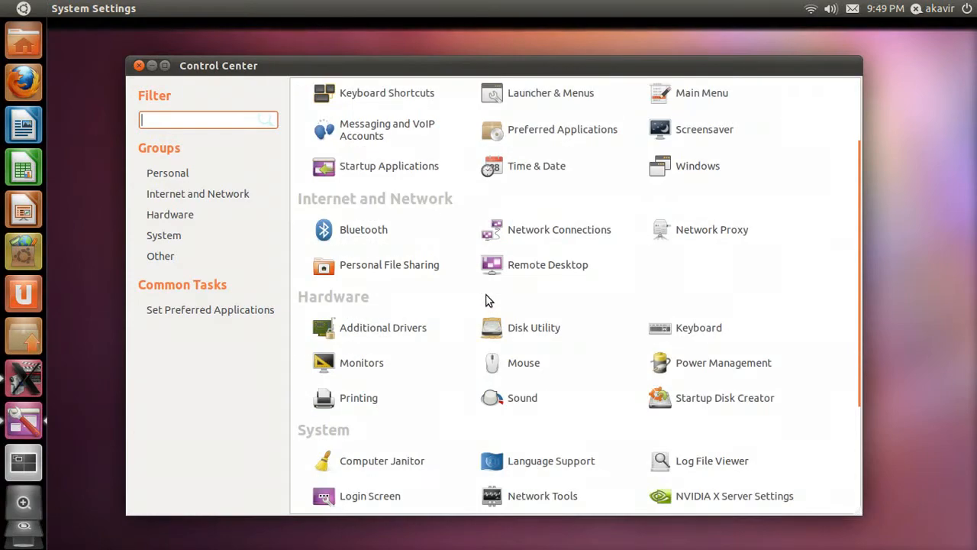
{"action": "scroll", "coordinate": [486, 300], "scroll_direction": "down", "scroll_amount": 1}
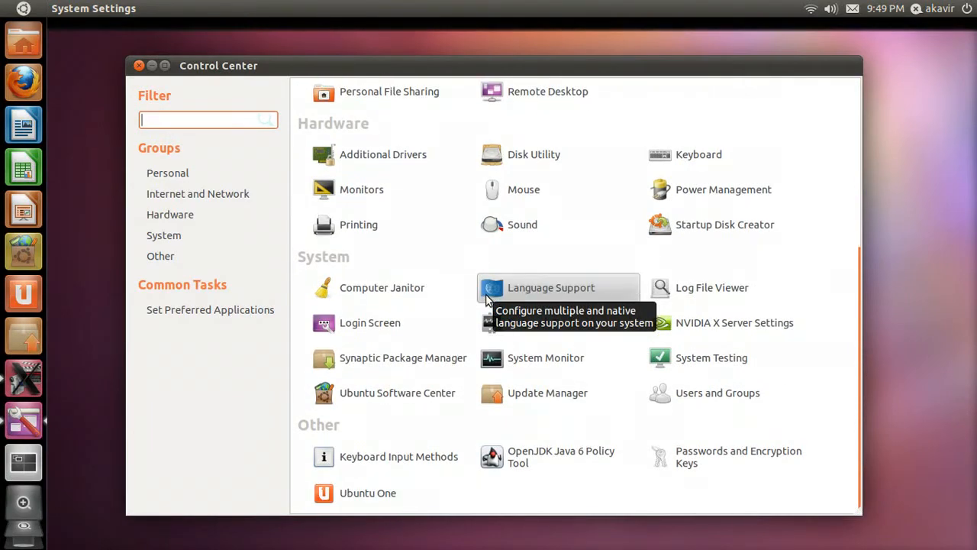
{"action": "left_click", "coordinate": [139, 66]}
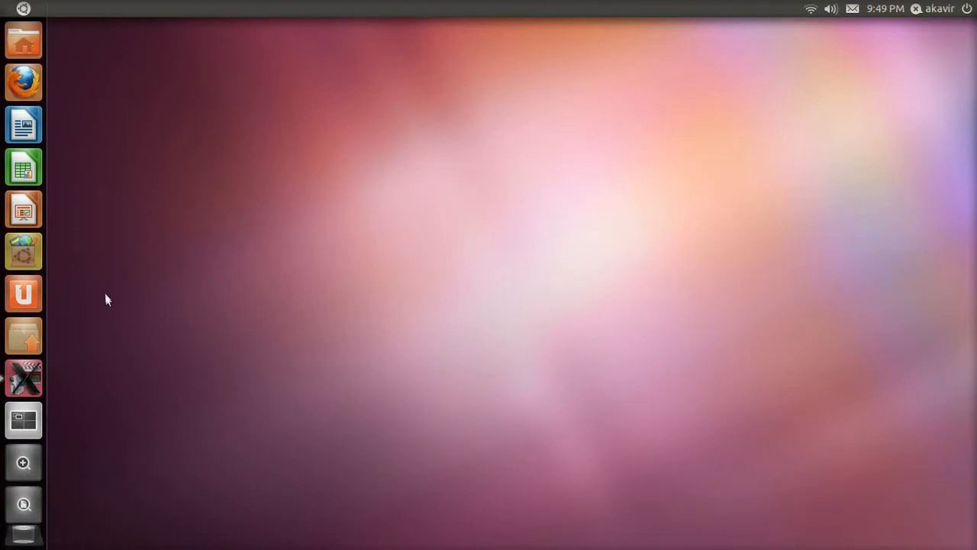
Step: Open LibreOffice Writer and enter the text "Linux In Review Rocks!" in the blank document
{"action": "left_click", "coordinate": [23, 125]}
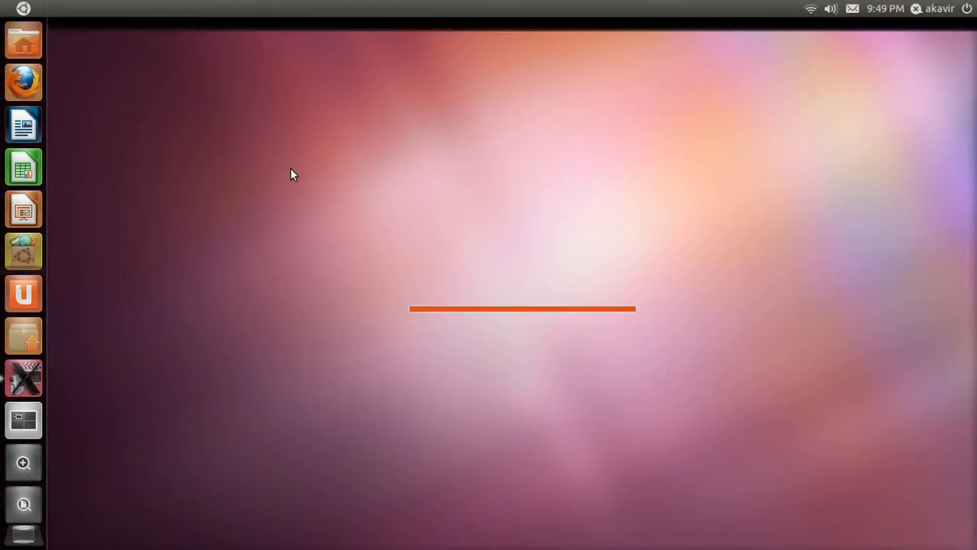
{"action": "type", "text": "Linu"}
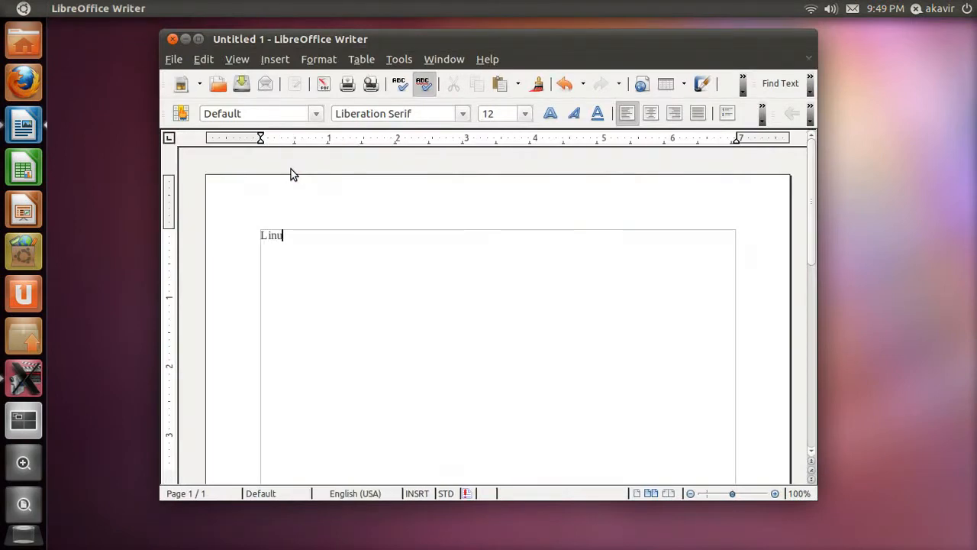
{"action": "type", "text": "x In Review Rocks!"}
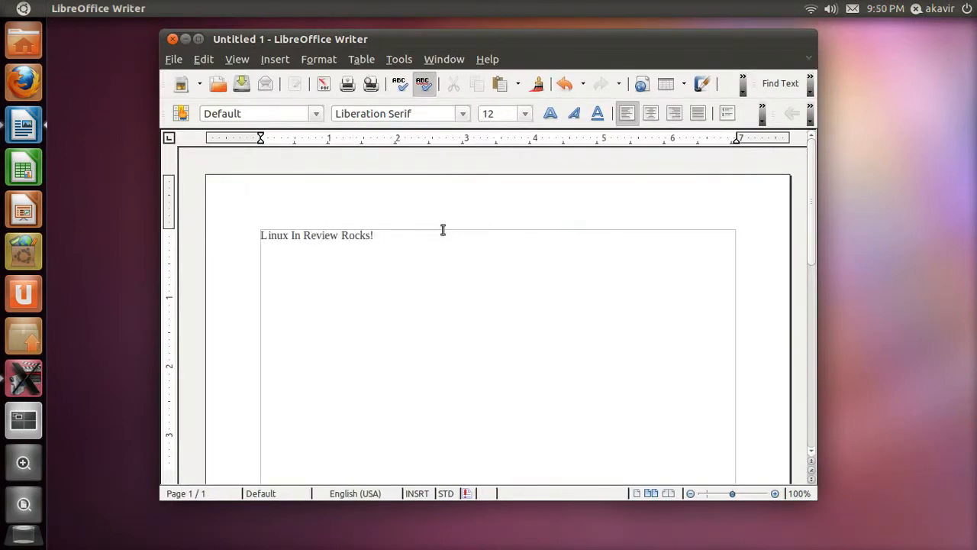
Step: Set the font of the line "Linux In Review Rocks!" to DejaVu Sans Light and open the font size choices
{"action": "left_click_drag", "start_coordinate": [443, 229], "coordinate": [218, 212]}
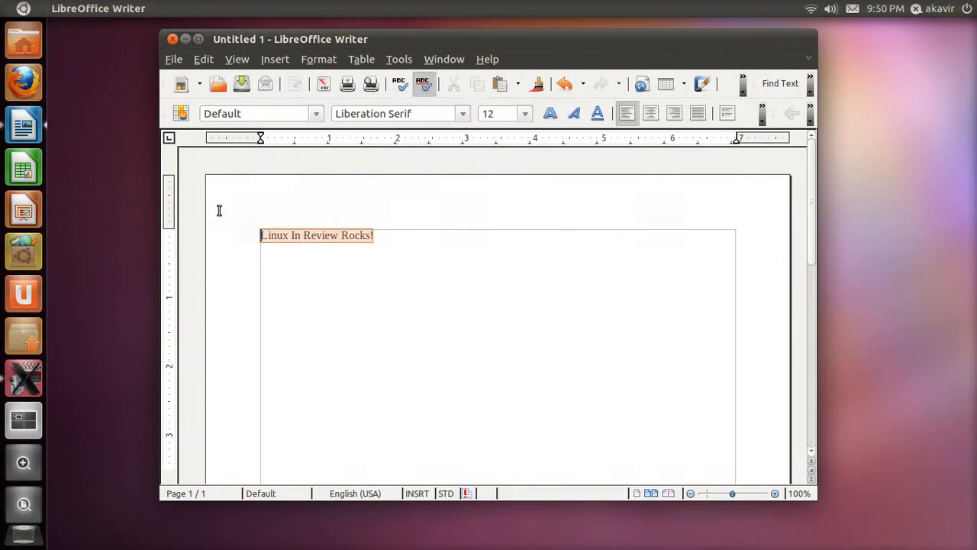
{"action": "left_click", "coordinate": [462, 113]}
{"action": "scroll", "coordinate": [389, 336], "scroll_direction": "down", "scroll_amount": 5}
{"action": "scroll", "coordinate": [389, 335], "scroll_direction": "down", "scroll_amount": 5}
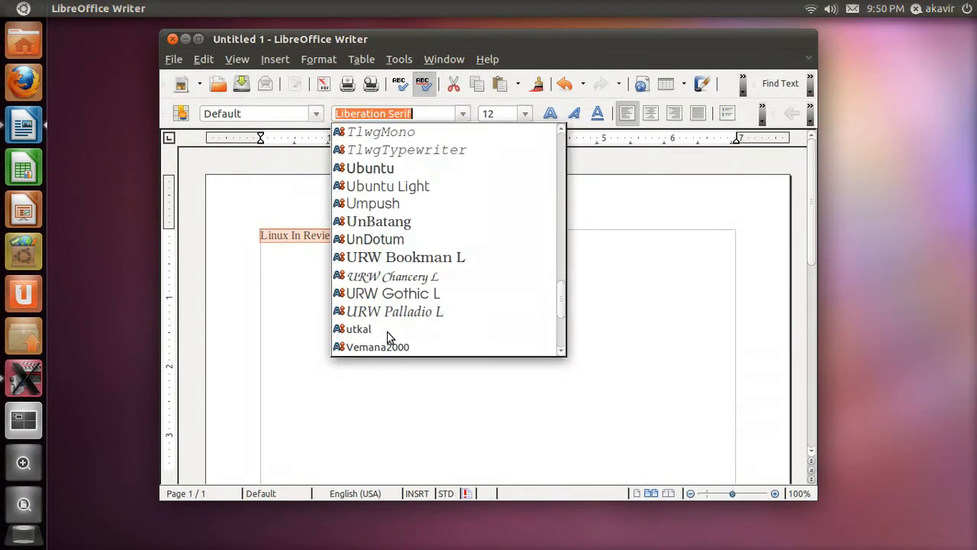
{"action": "scroll", "coordinate": [390, 336], "scroll_direction": "up", "scroll_amount": 9}
{"action": "scroll", "coordinate": [388, 336], "scroll_direction": "up", "scroll_amount": 10}
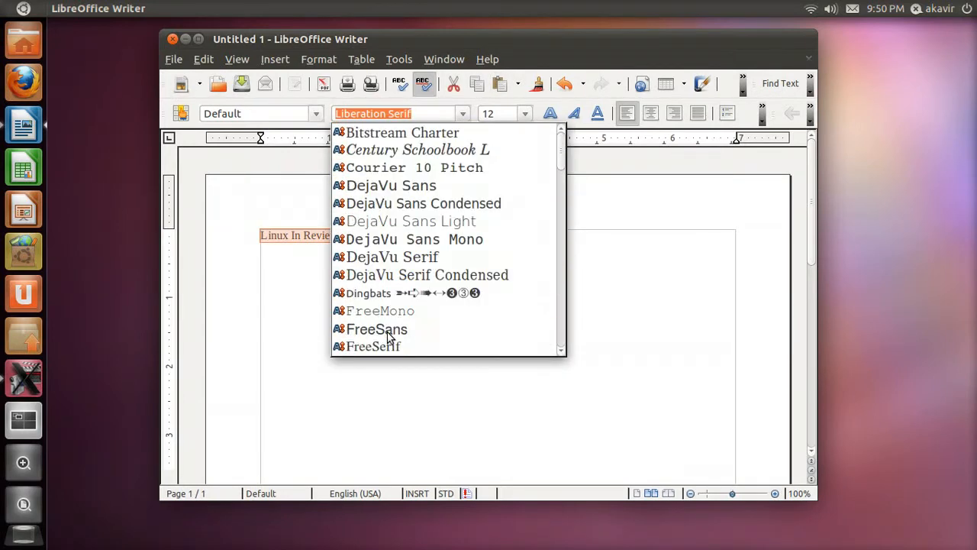
{"action": "left_click", "coordinate": [397, 221]}
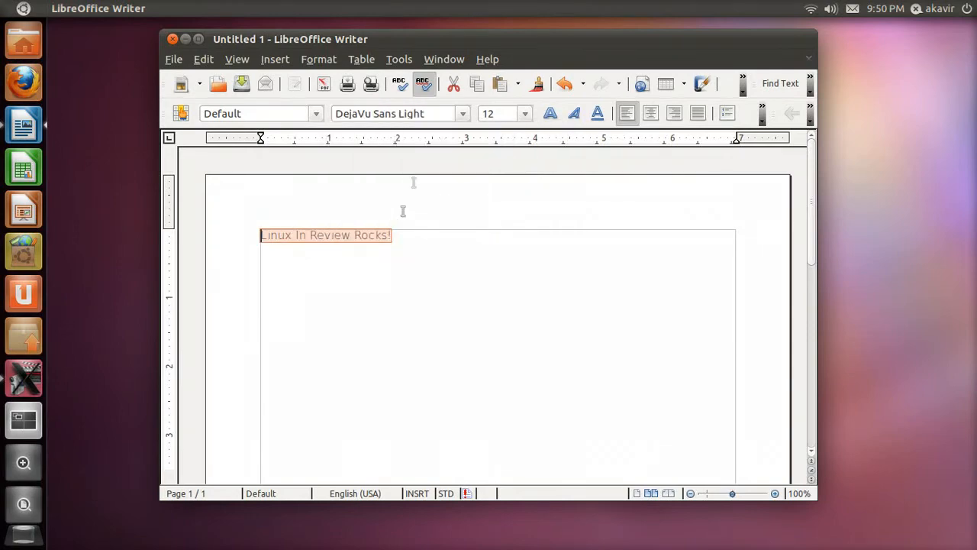
{"action": "left_click", "coordinate": [525, 113]}
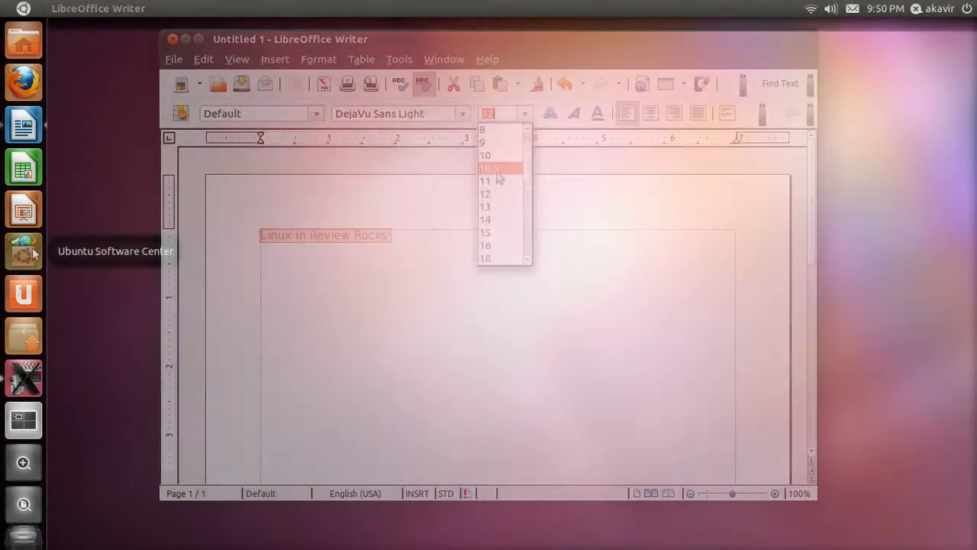
Step: Search Ubuntu Software Center for tux, read the Tux Paint description and reviews, and close the window
{"action": "left_click", "coordinate": [23, 252]}
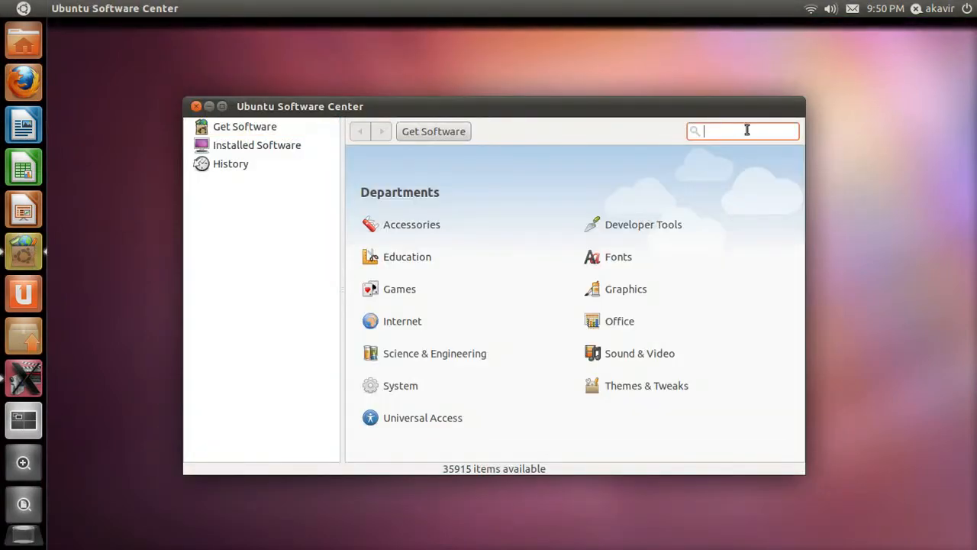
{"action": "type", "text": "tux"}
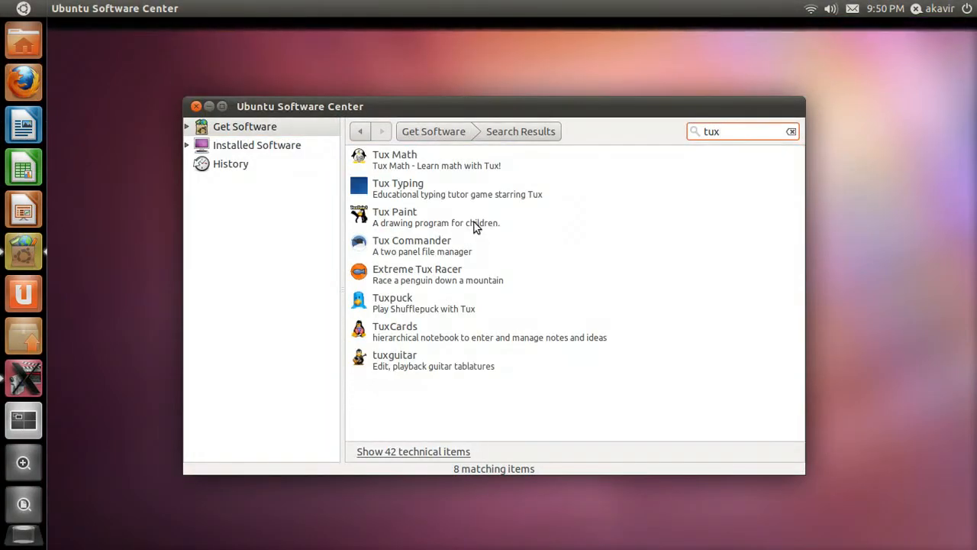
{"action": "left_click", "coordinate": [415, 221]}
{"action": "left_click", "coordinate": [404, 244]}
{"action": "scroll", "coordinate": [459, 300], "scroll_direction": "down", "scroll_amount": 10}
{"action": "scroll", "coordinate": [458, 300], "scroll_direction": "down", "scroll_amount": 10}
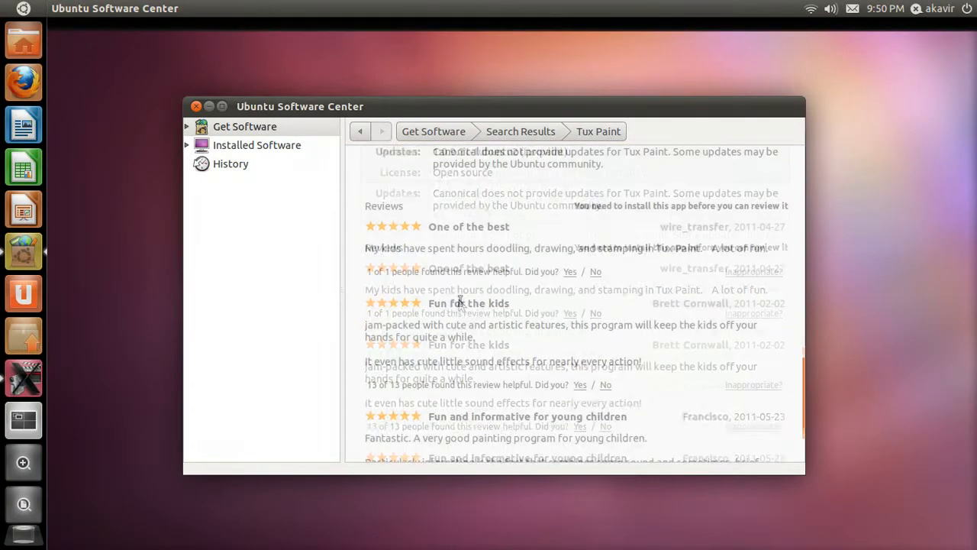
{"action": "left_click", "coordinate": [197, 106]}
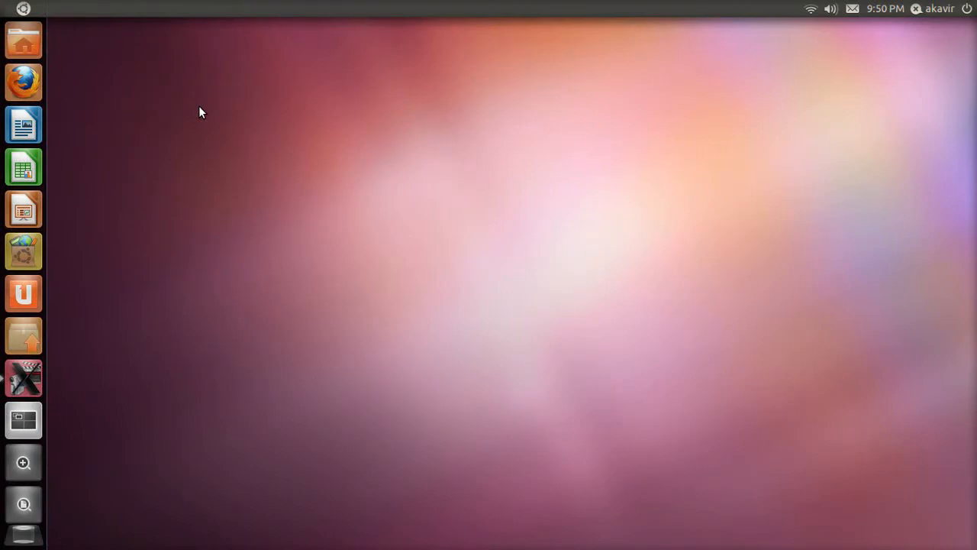
Step: View the Ubuntu One control panel and close it
{"action": "left_click", "coordinate": [24, 293]}
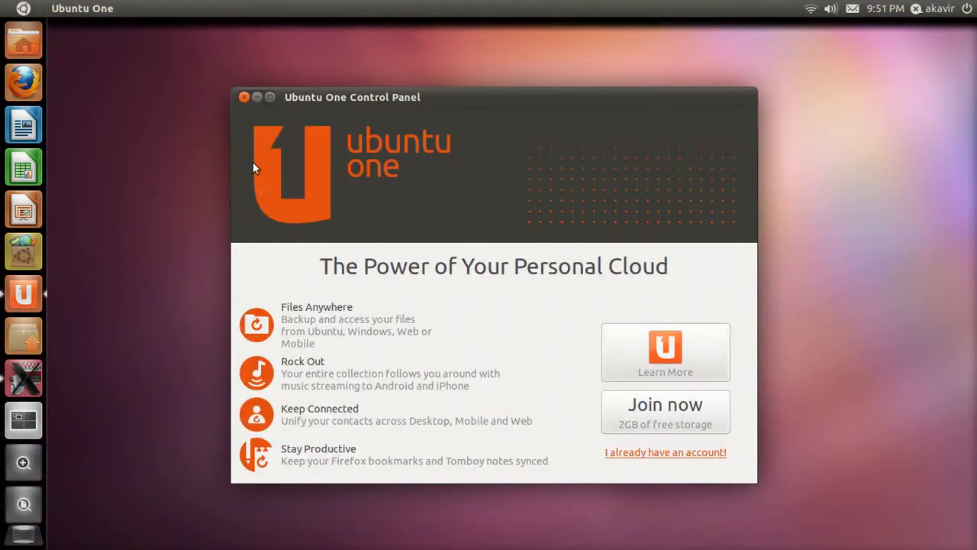
{"action": "left_click", "coordinate": [244, 97]}
Step: Display the workspace overview and choose the lower-right workspace
{"action": "left_click", "coordinate": [24, 419]}
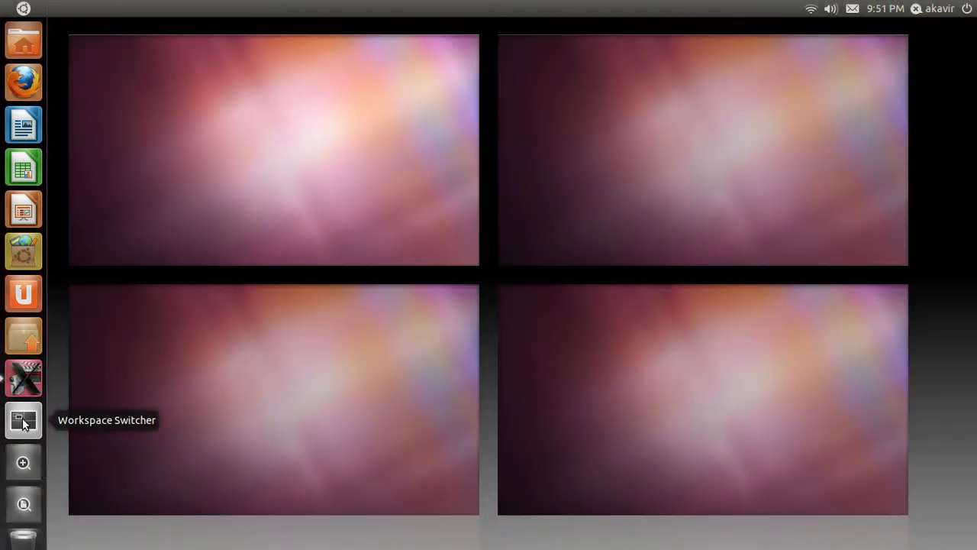
{"action": "left_click", "coordinate": [688, 345]}
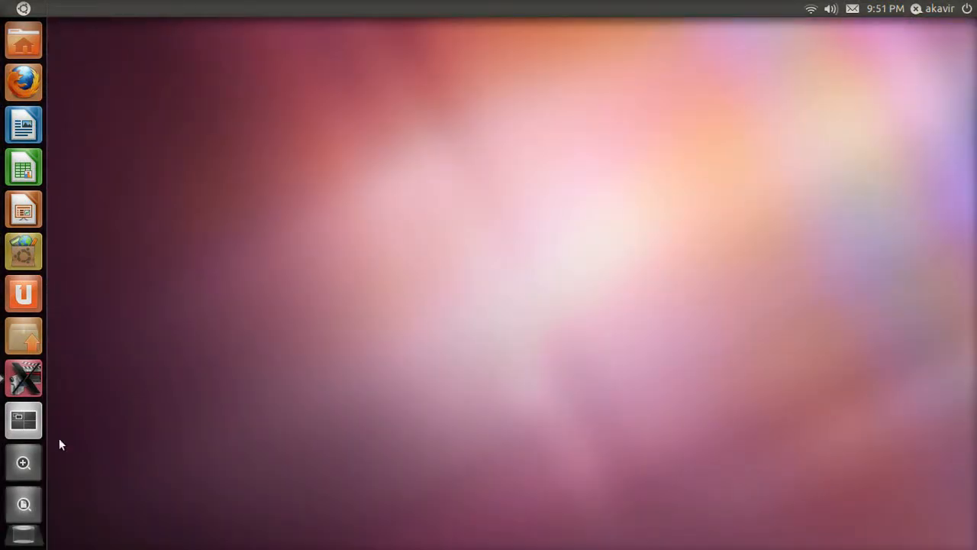
Step: Display the full set of installed programs in the application search and close it
{"action": "left_click", "coordinate": [26, 462]}
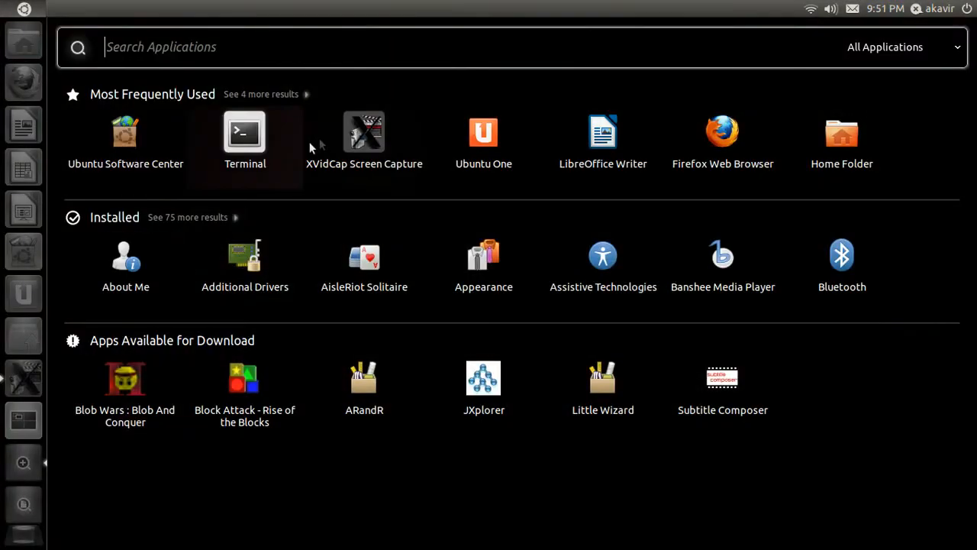
{"action": "left_click", "coordinate": [209, 220]}
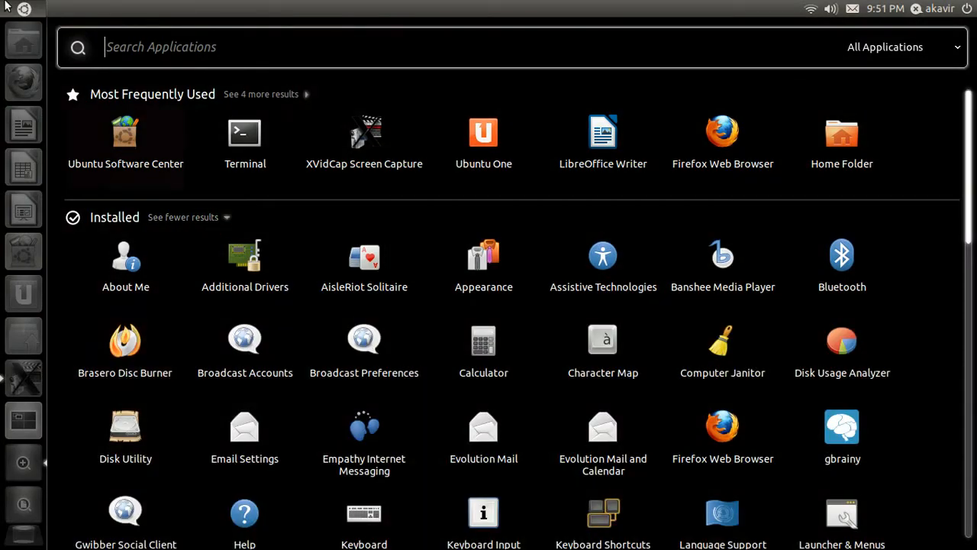
{"action": "key", "text": "Escape"}
Step: Browse the Office category of applications, check its category filter, and open the search for files and folders
{"action": "right_click", "coordinate": [35, 467]}
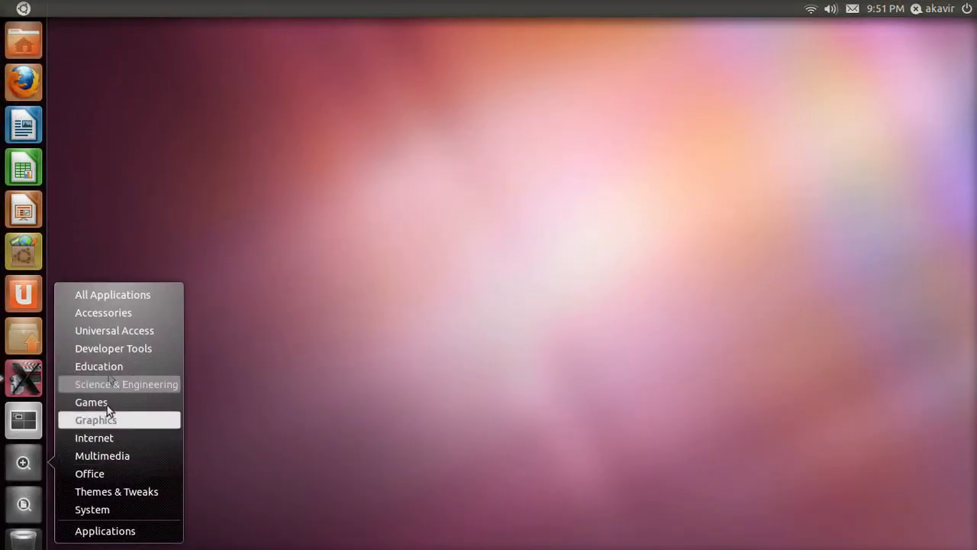
{"action": "left_click", "coordinate": [134, 475]}
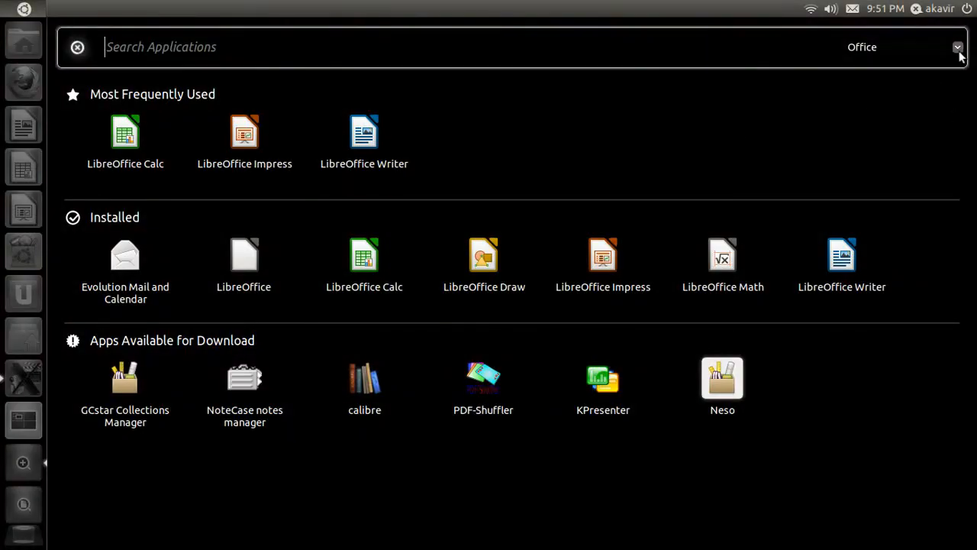
{"action": "left_click", "coordinate": [959, 53]}
{"action": "left_click", "coordinate": [958, 54]}
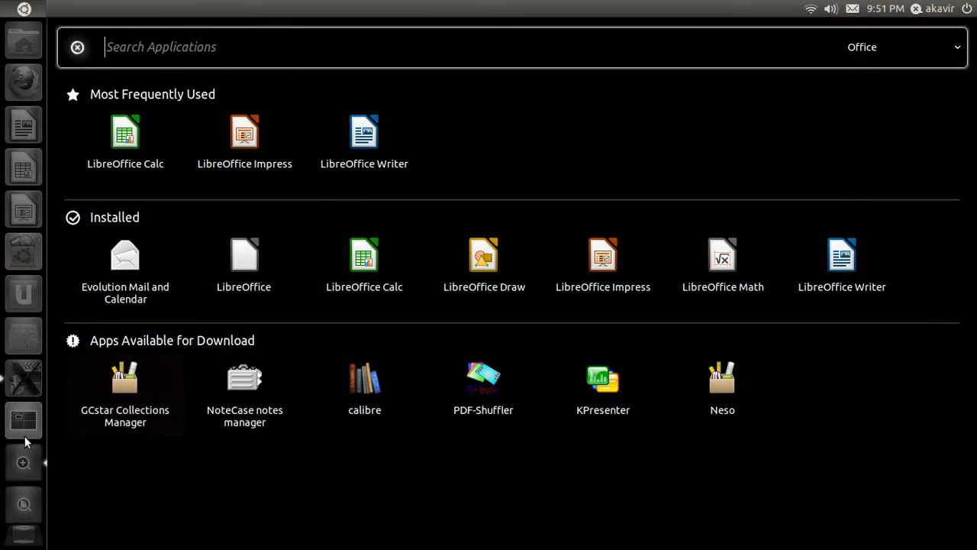
{"action": "left_click", "coordinate": [25, 456]}
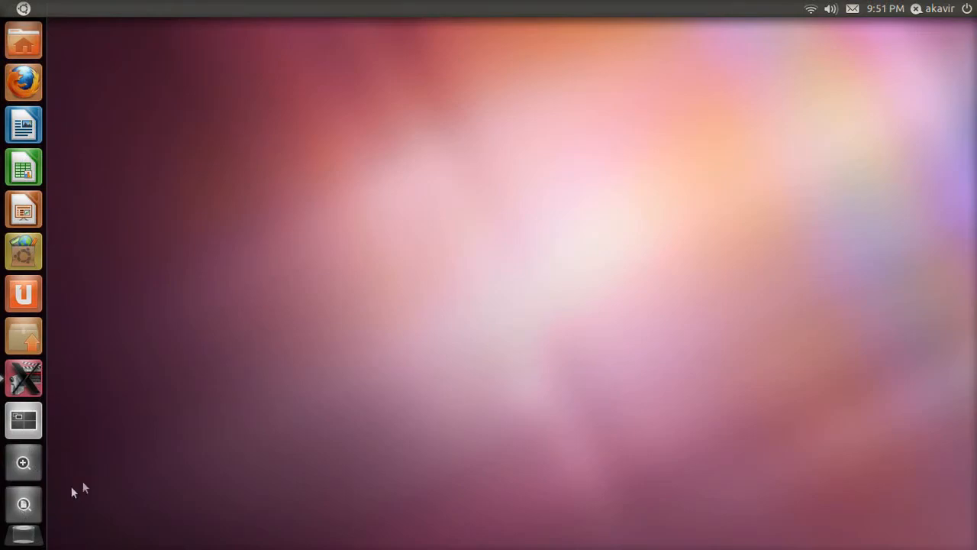
{"action": "left_click", "coordinate": [25, 505]}
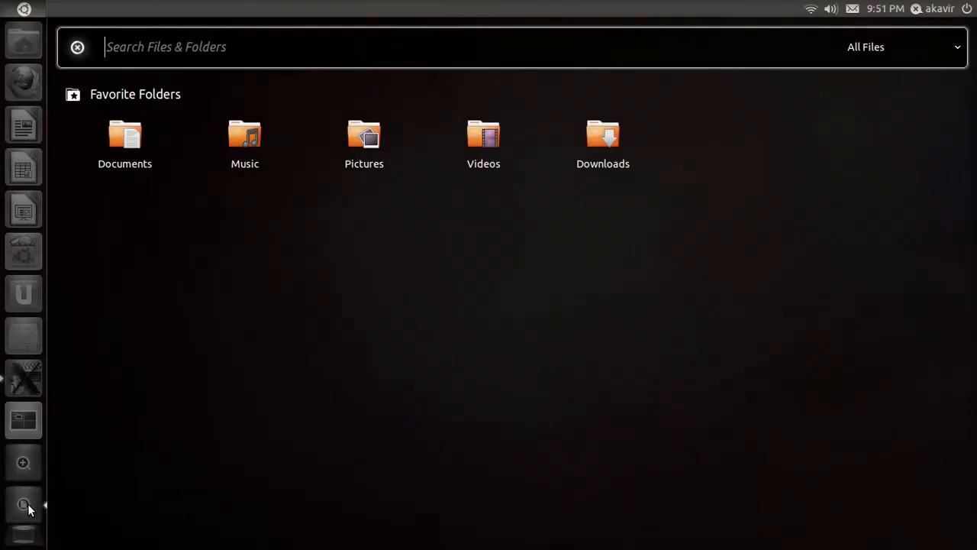
Step: Open Firefox, try snapping its window to the desktop's right half, left half and full screen, restore it and close it
{"action": "left_click", "coordinate": [23, 80]}
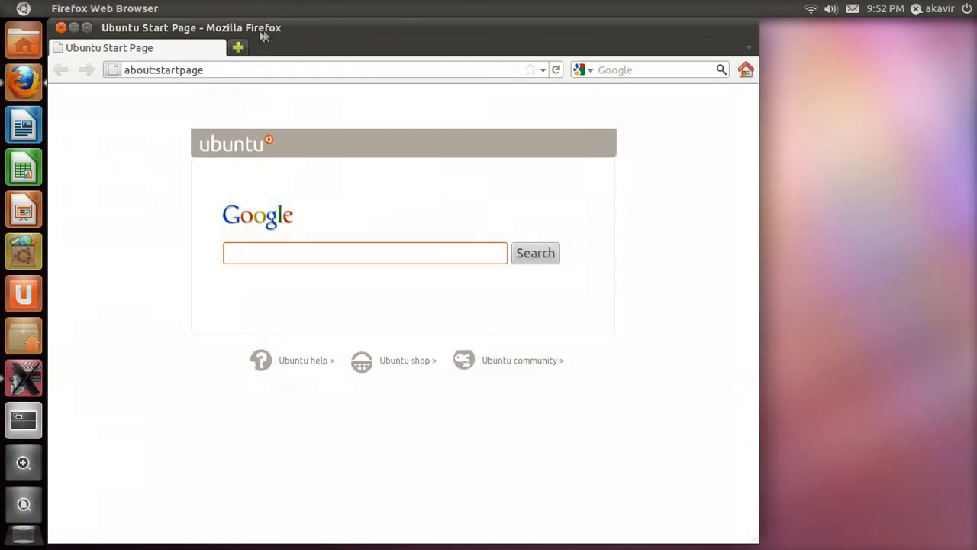
{"action": "left_click_drag", "start_coordinate": [236, 29], "coordinate": [974, 46]}
{"action": "left_click_drag", "start_coordinate": [730, 25], "coordinate": [5, 159]}
{"action": "left_click_drag", "start_coordinate": [201, 31], "coordinate": [397, 6]}
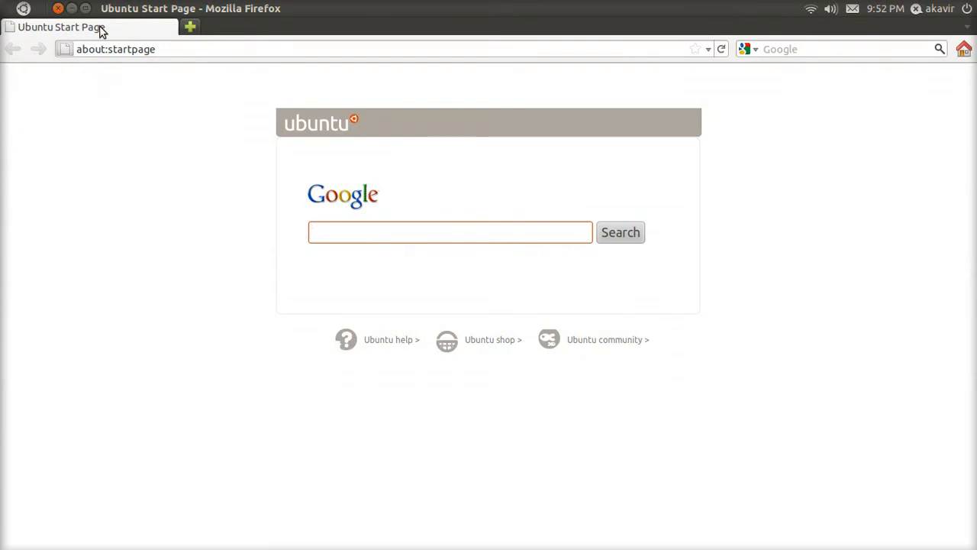
{"action": "left_click", "coordinate": [84, 8]}
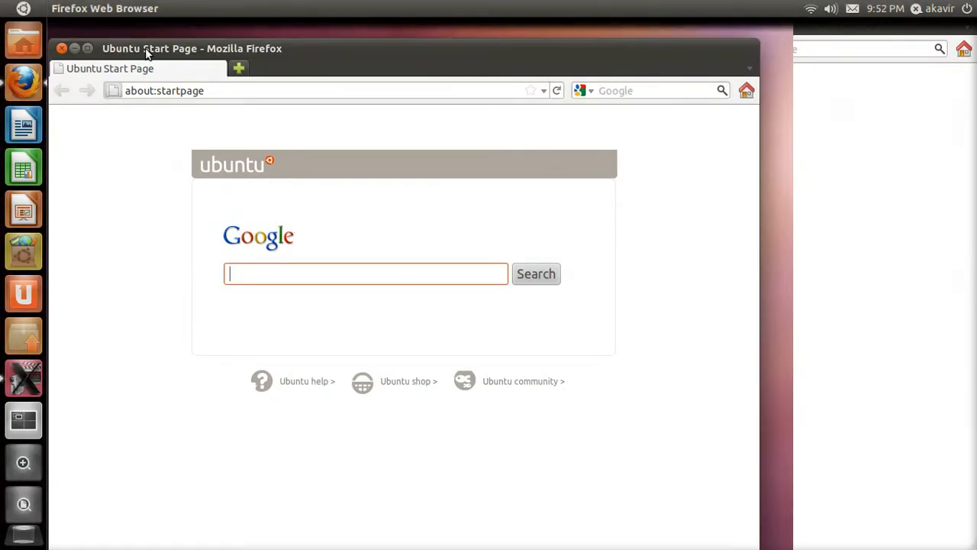
{"action": "left_click", "coordinate": [62, 49]}
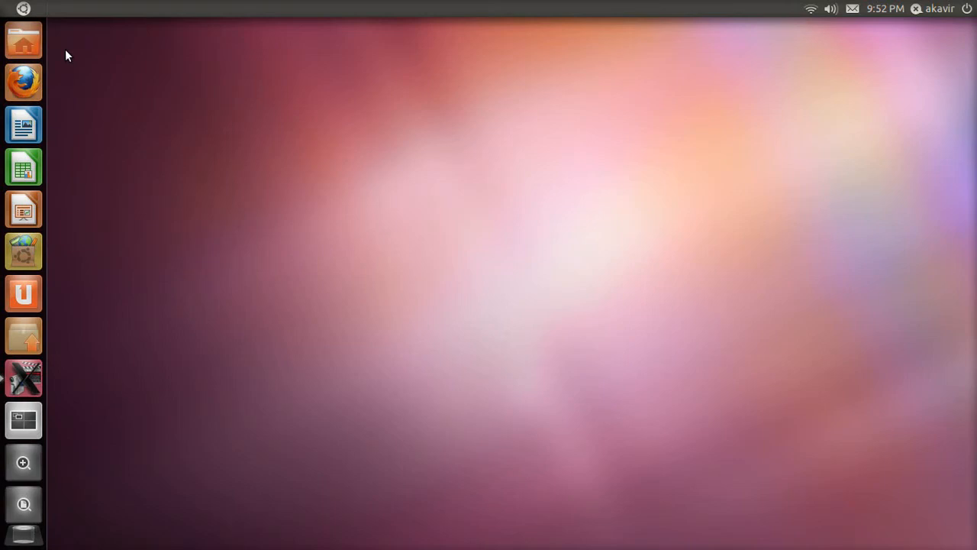
Step: Open the desktop's appearance preferences and look through the available themes
{"action": "right_click", "coordinate": [186, 124]}
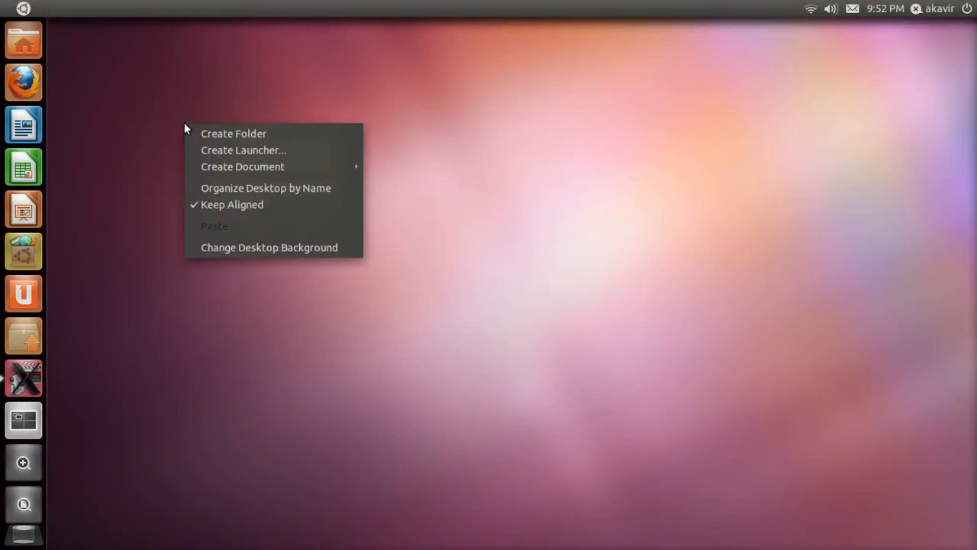
{"action": "left_click", "coordinate": [272, 249]}
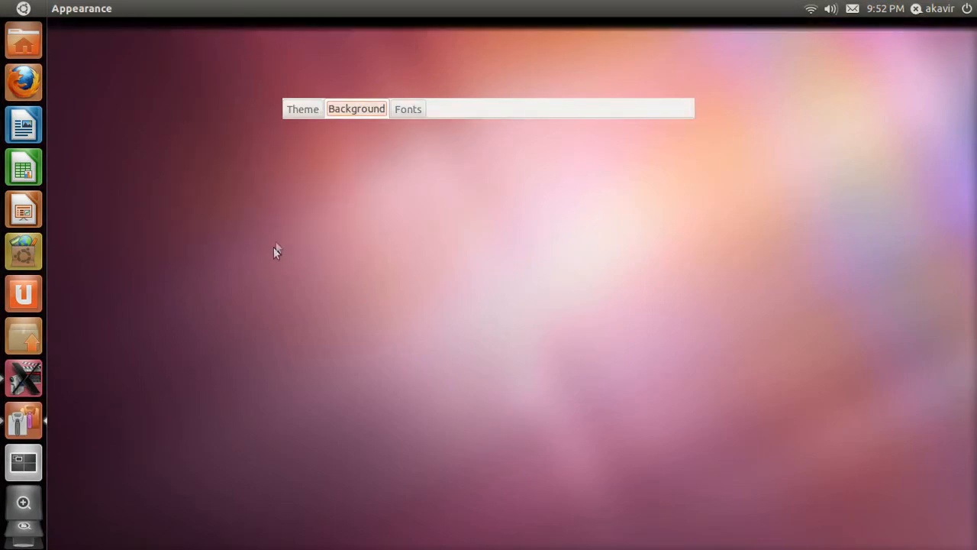
{"action": "left_click", "coordinate": [305, 110]}
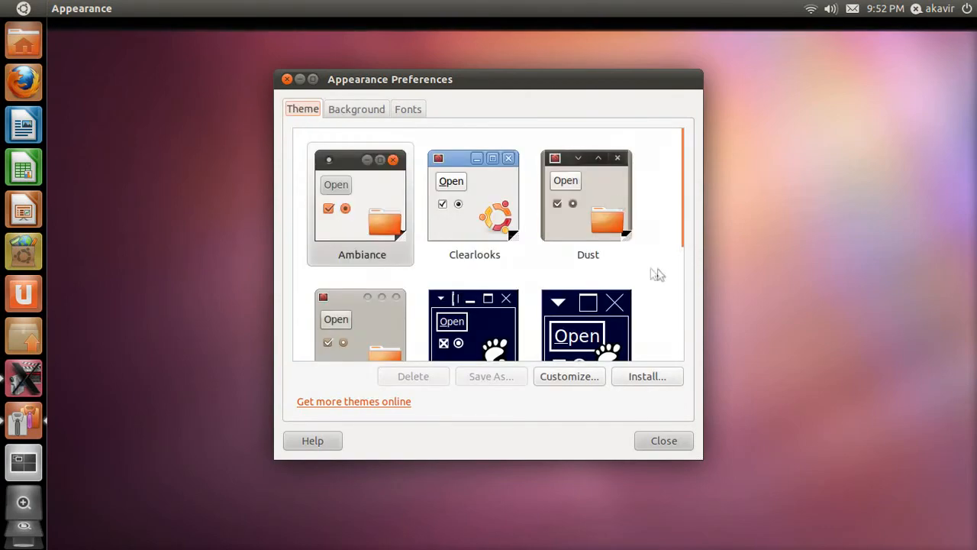
{"action": "scroll", "coordinate": [651, 269], "scroll_direction": "down", "scroll_amount": 5}
{"action": "scroll", "coordinate": [651, 269], "scroll_direction": "up", "scroll_amount": 5}
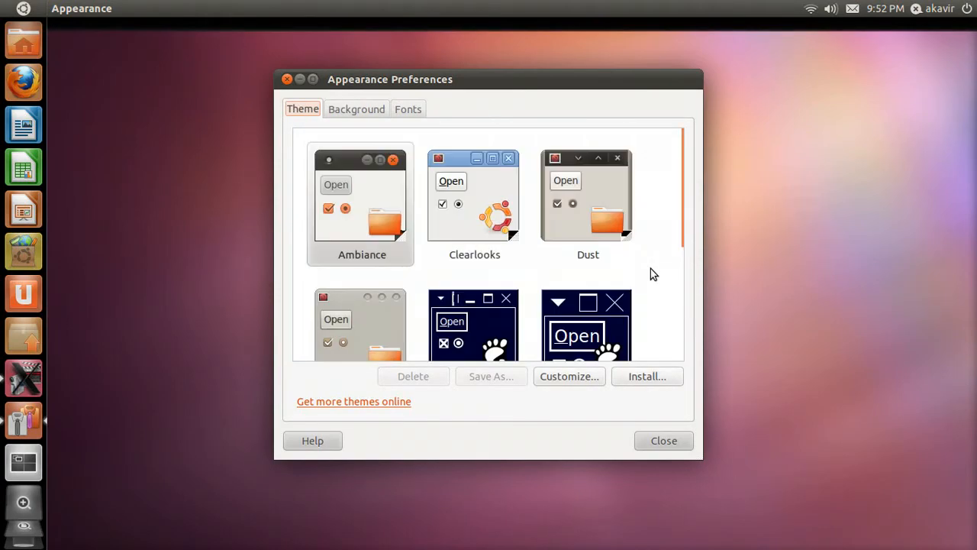
Step: Try the sepia windswept tree and the bare branch on blue sky as desktop backgrounds
{"action": "left_click", "coordinate": [363, 112]}
{"action": "left_click", "coordinate": [456, 175]}
{"action": "left_click_drag", "start_coordinate": [566, 82], "coordinate": [571, 44]}
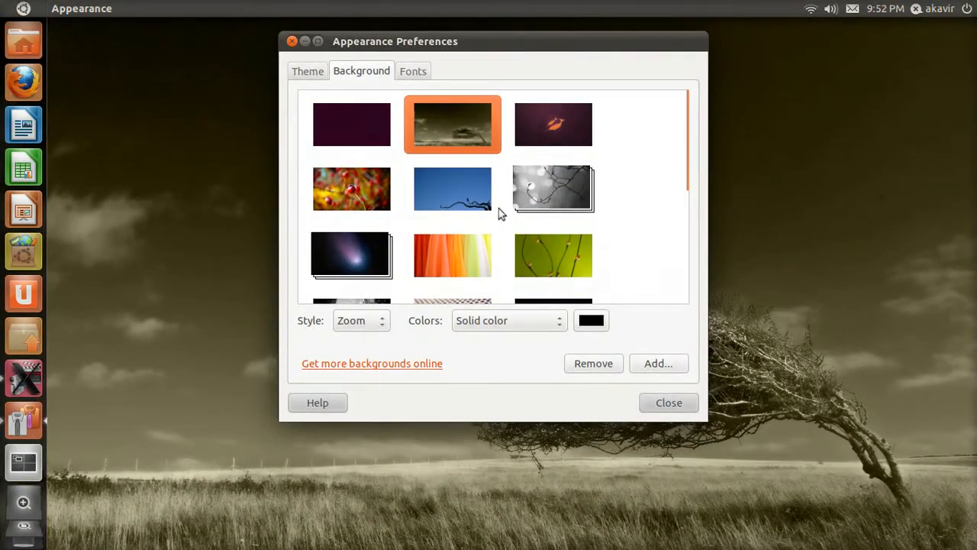
{"action": "left_click", "coordinate": [496, 210]}
Step: Set the arrow sign photo as the desktop background, look through the remaining wallpapers, and close the appearance preferences
{"action": "scroll", "coordinate": [633, 215], "scroll_direction": "down", "scroll_amount": 3}
{"action": "scroll", "coordinate": [634, 215], "scroll_direction": "down", "scroll_amount": 2}
{"action": "left_click", "coordinate": [559, 221]}
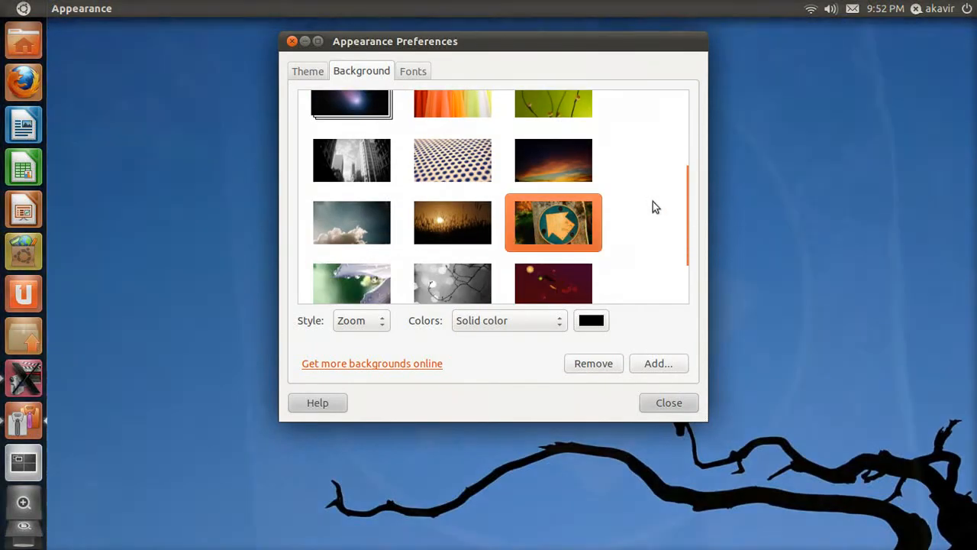
{"action": "left_click_drag", "start_coordinate": [599, 44], "coordinate": [782, 107]}
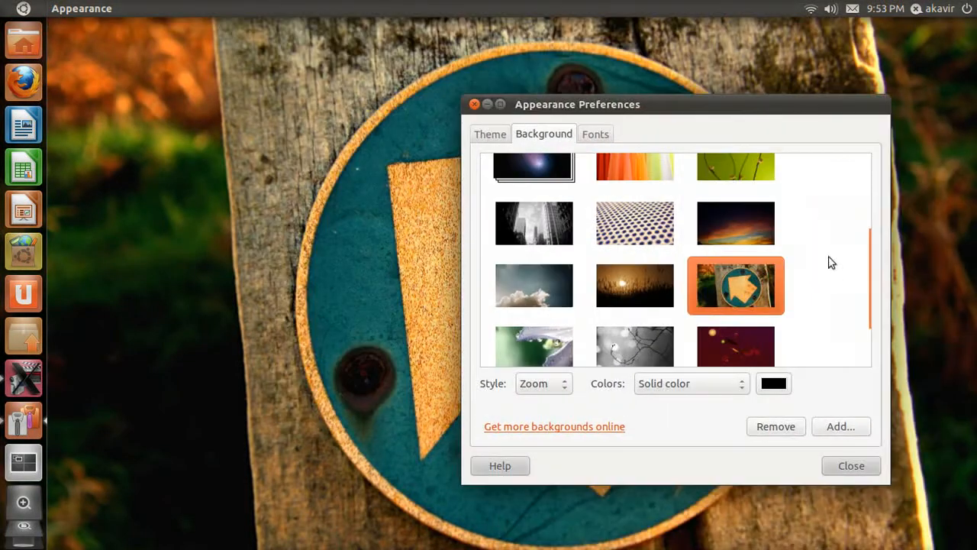
{"action": "scroll", "coordinate": [833, 264], "scroll_direction": "down", "scroll_amount": 2}
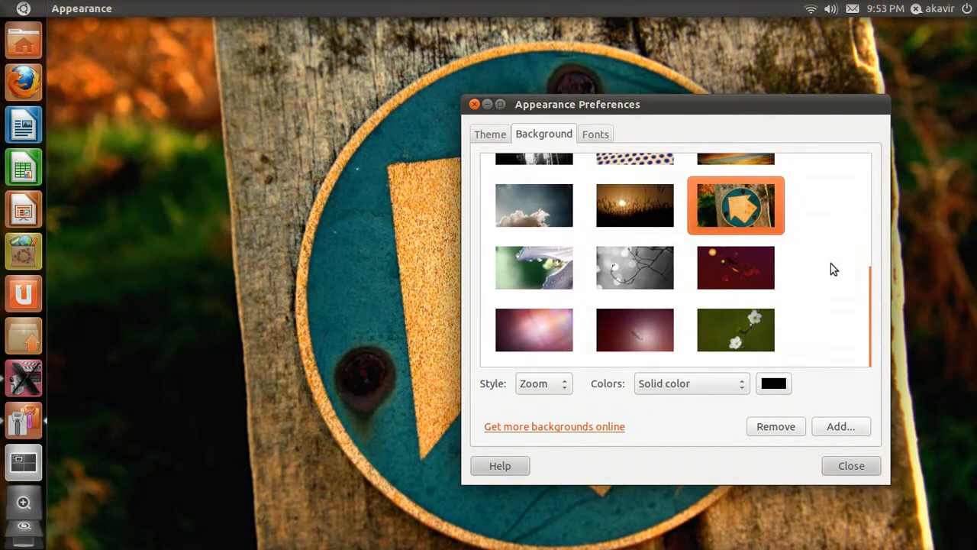
{"action": "left_click", "coordinate": [474, 104]}
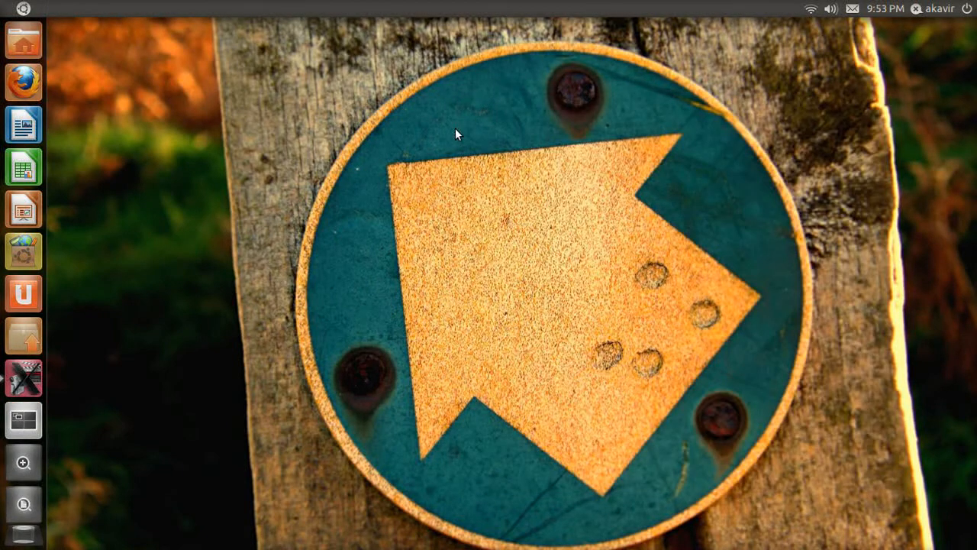
Step: Search the Dash for "terminal", open Terminal, maximize its window, and close it
{"action": "left_click", "coordinate": [17, 8]}
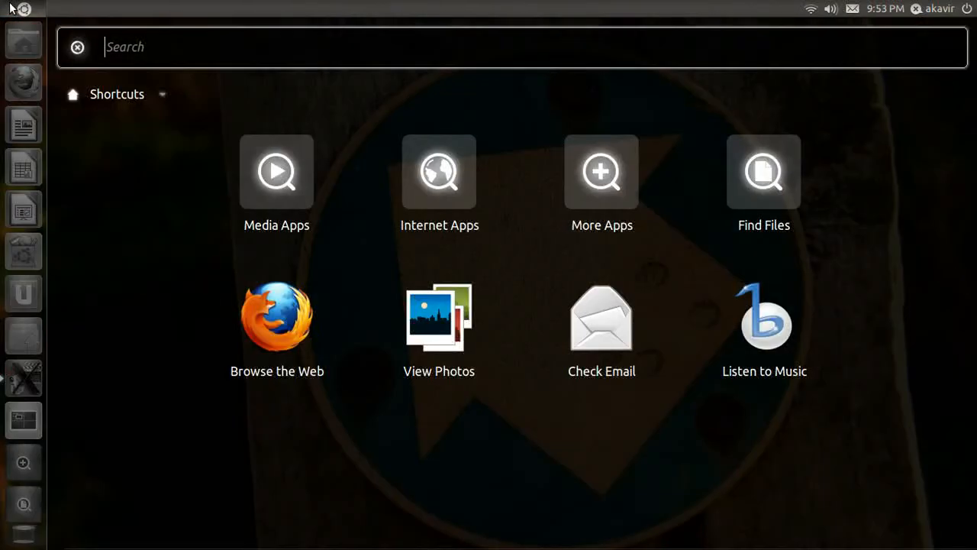
{"action": "type", "text": "terminal"}
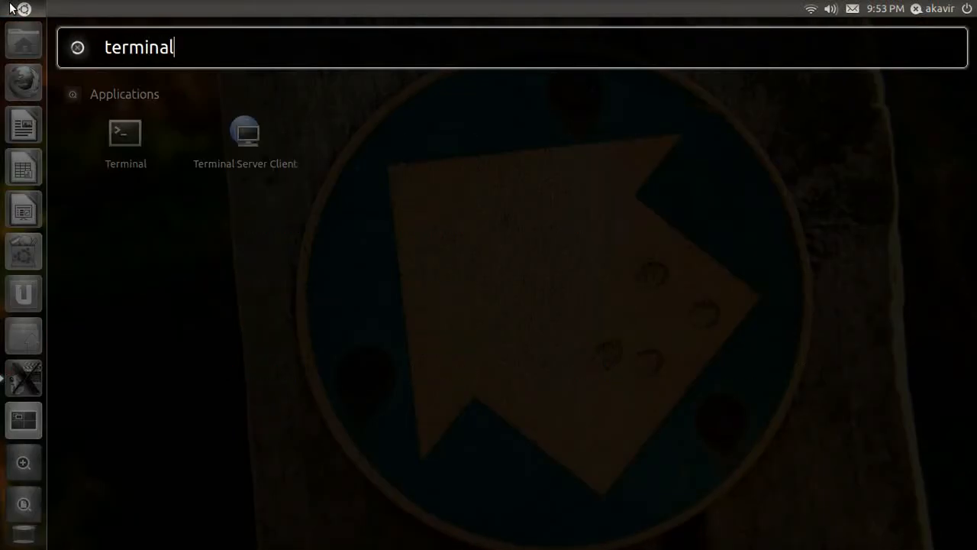
{"action": "left_click", "coordinate": [145, 140]}
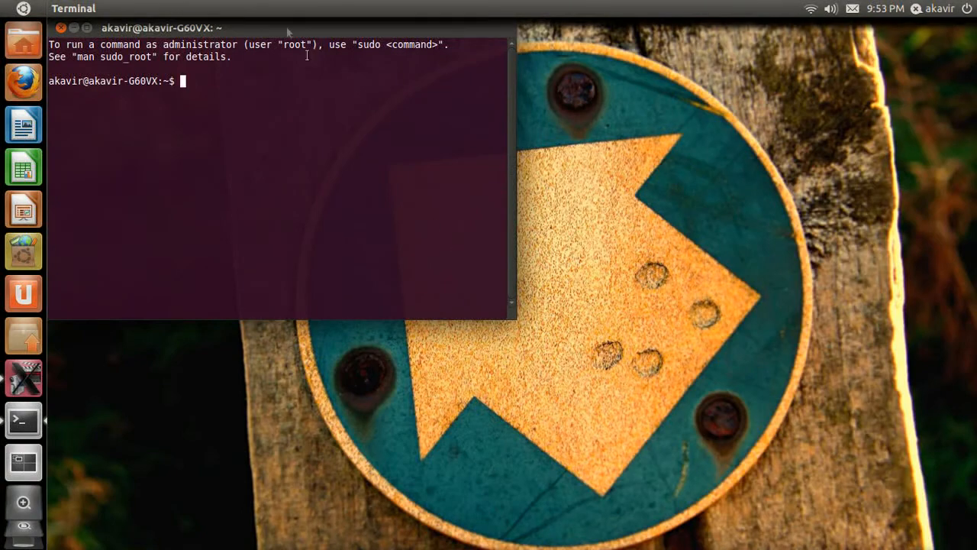
{"action": "left_click_drag", "start_coordinate": [249, 28], "coordinate": [376, 5]}
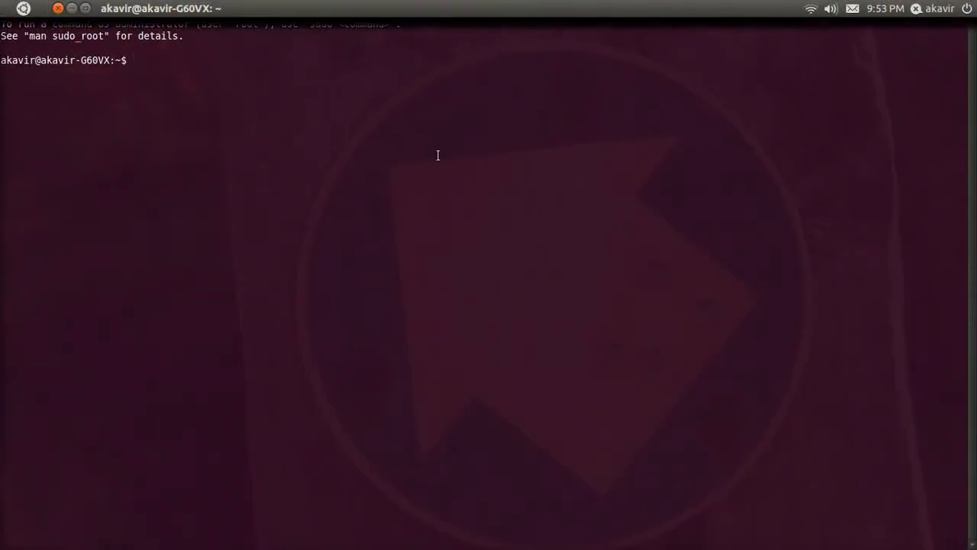
{"action": "left_click", "coordinate": [58, 8]}
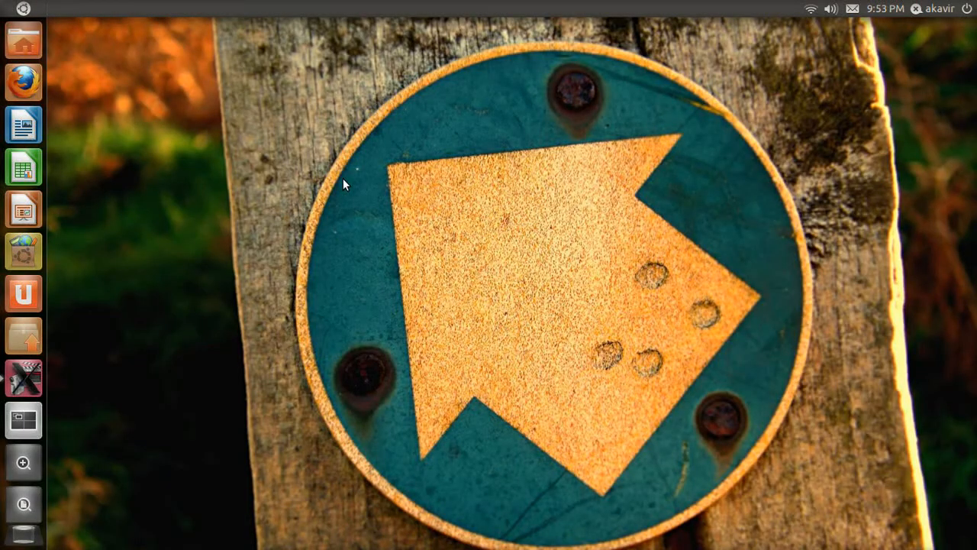
Step: Look through the session, chat status, messaging and network indicator menus, and close them without choosing anything
{"action": "left_click", "coordinate": [968, 9]}
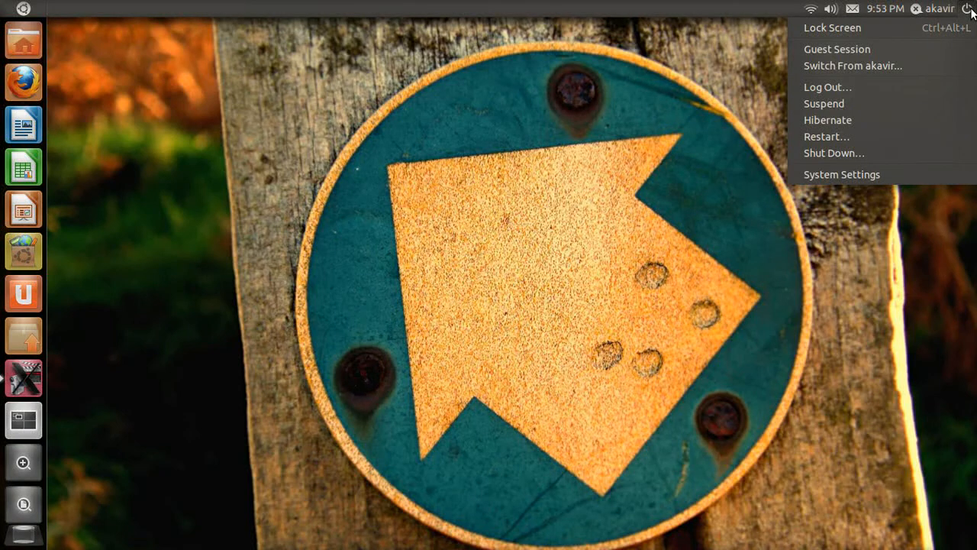
{"action": "mouse_move", "coordinate": [914, 9]}
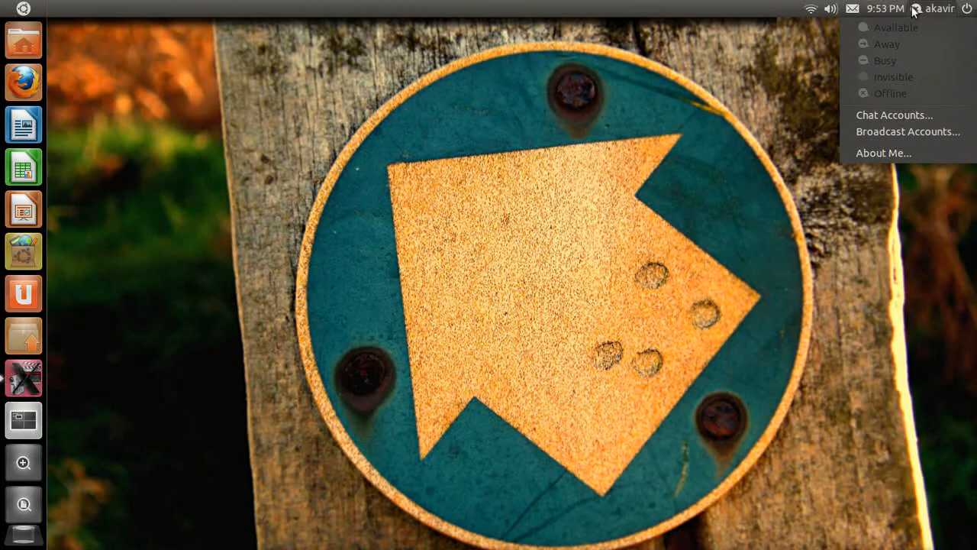
{"action": "mouse_move", "coordinate": [883, 8]}
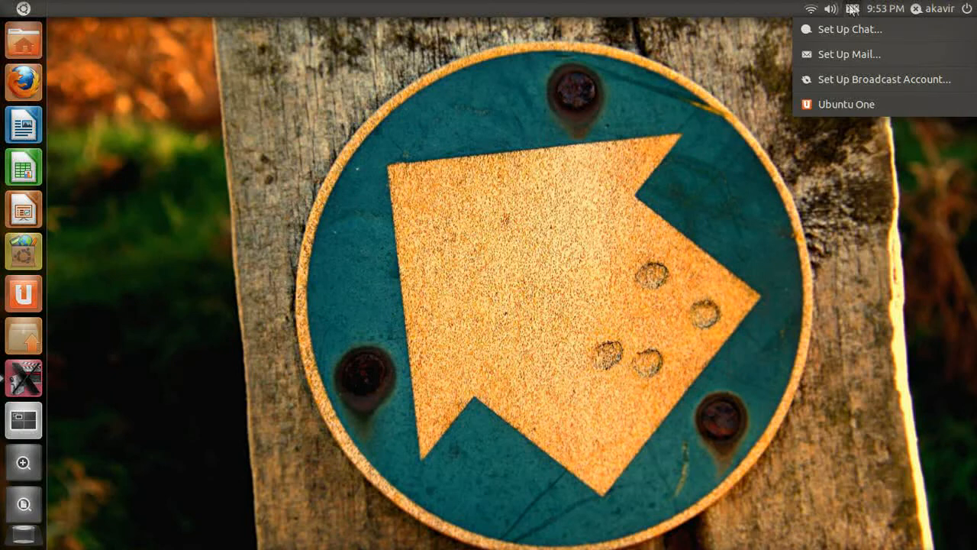
{"action": "mouse_move", "coordinate": [832, 11]}
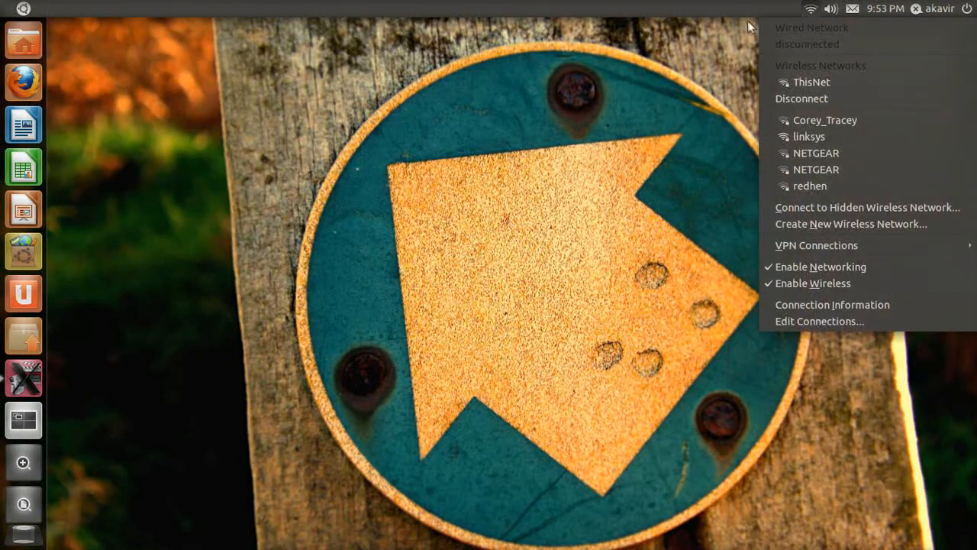
{"action": "left_click", "coordinate": [747, 18]}
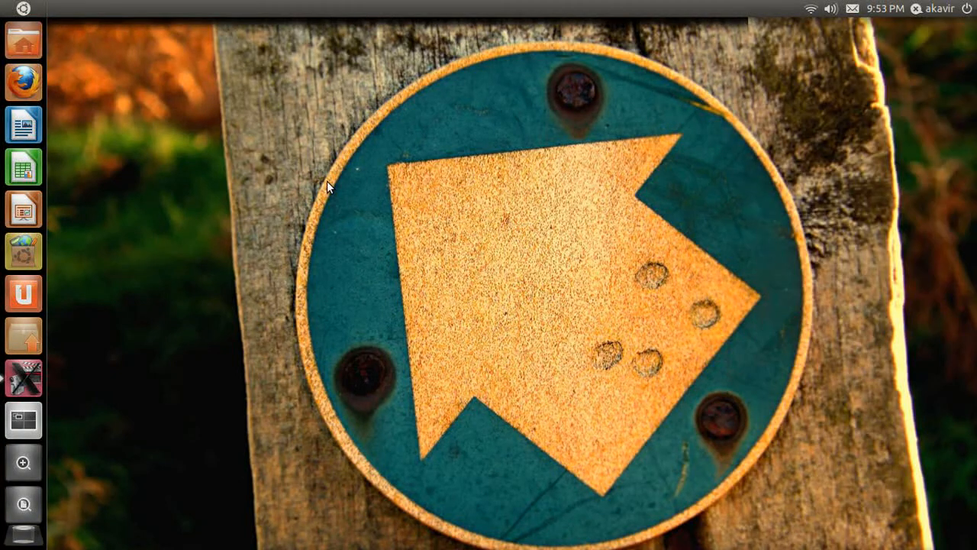